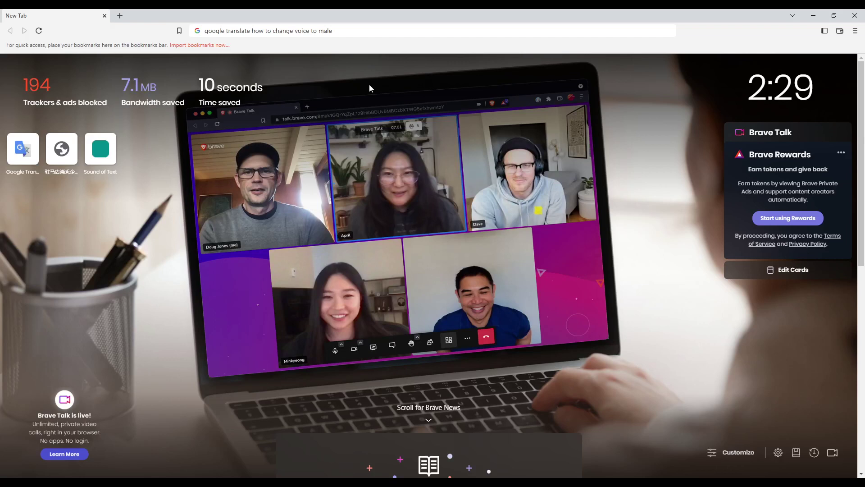
Replace the address bar text with translate.google.com and load Google Translate
left_click_drag(365, 31, 204, 31)
type("t")
key("Return")
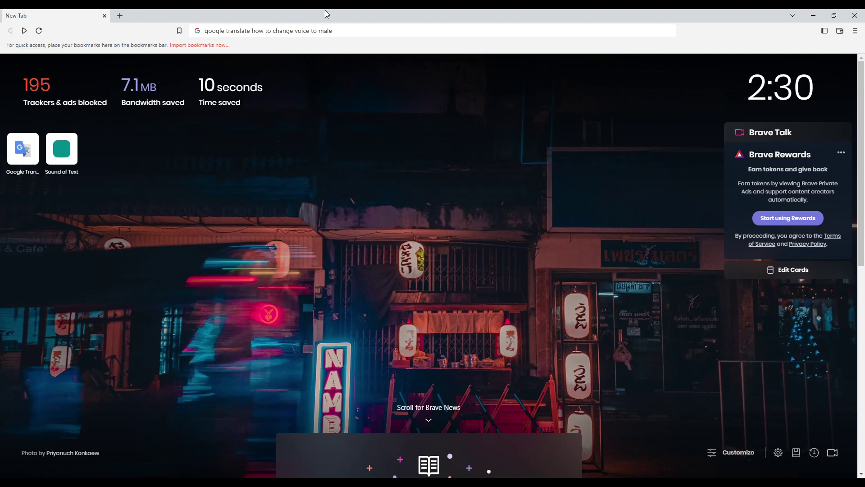
left_click_drag(347, 30, 173, 34)
type("translate.google.com")
key("Return")
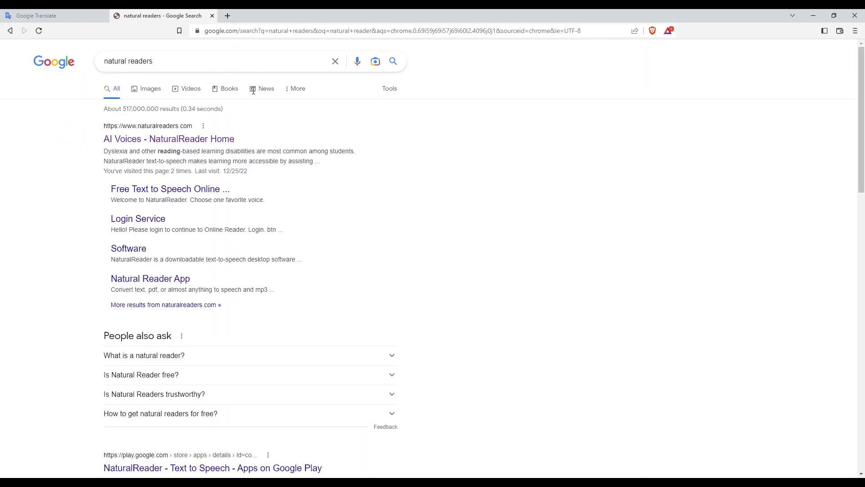
Open the 'AI Voices - NaturalReader Home' result from the natural readers search
left_click(186, 140)
scroll(508, 138, "down", 3)
Check the 'hi' translation in Google Translate, then return to the NaturalReader homepage
left_click(68, 16)
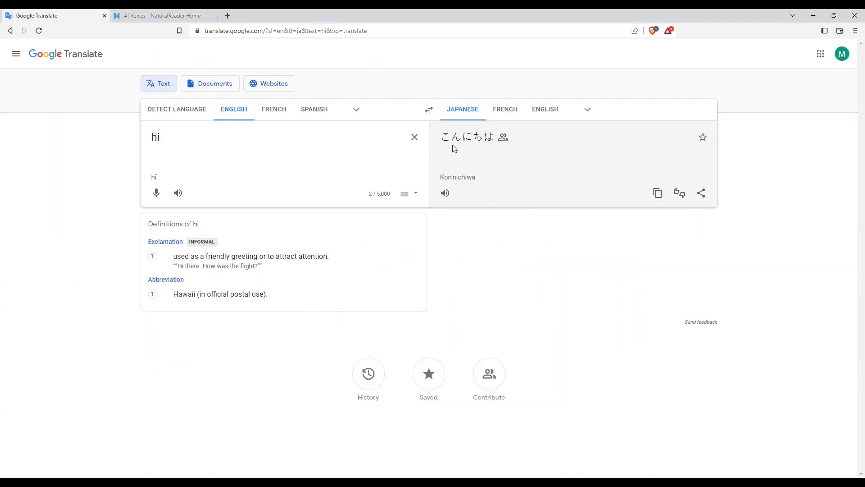
left_click(163, 15)
scroll(383, 167, "up", 2)
scroll(339, 167, "down", 3)
scroll(304, 177, "down", 5)
scroll(338, 202, "down", 1)
scroll(361, 218, "down", 3)
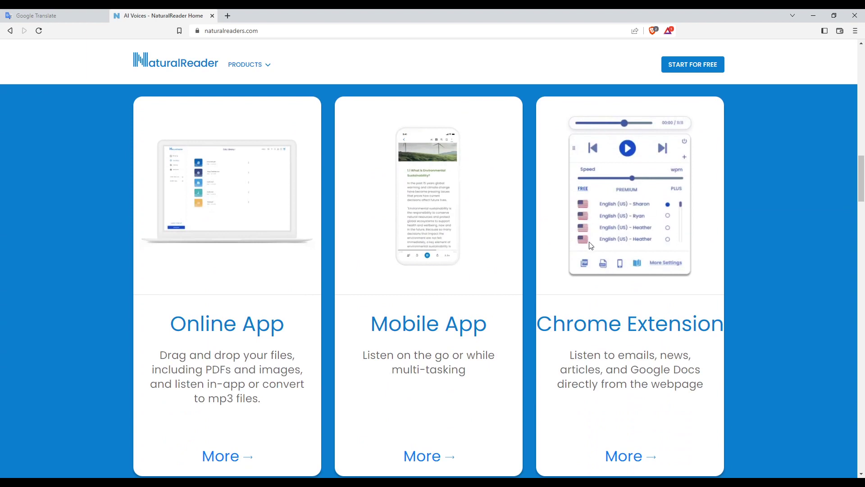